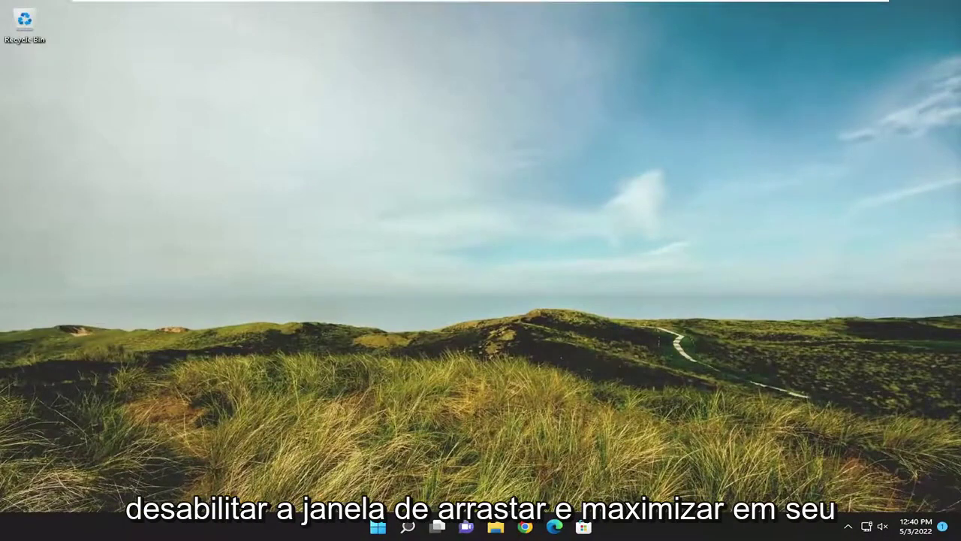
Open Chrome on a new tab and drag its maximized window down out of full screen
click(530, 528)
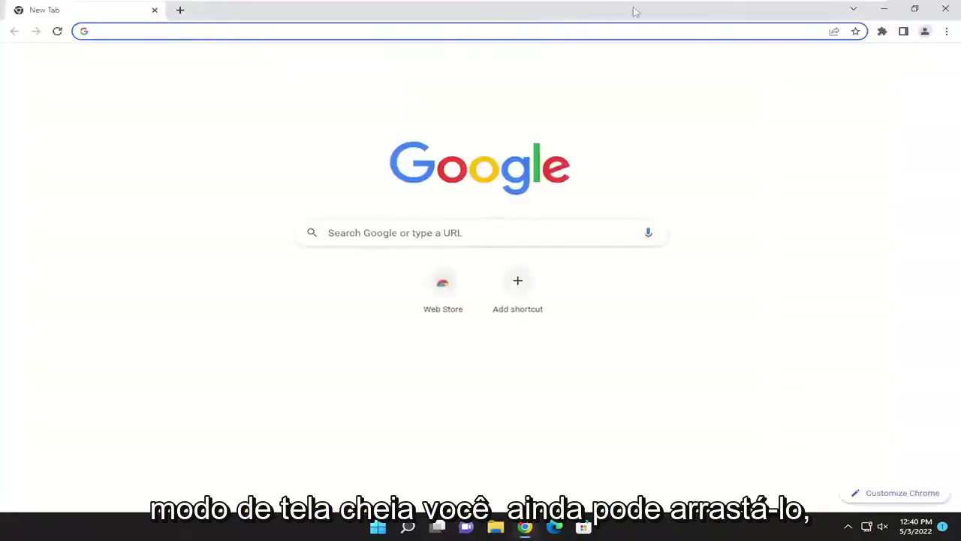
mouse_move(633, 10)
mouse_down()
mouse_move(472, 78)
mouse_move(519, 76)
mouse_move(556, 1)
mouse_up()
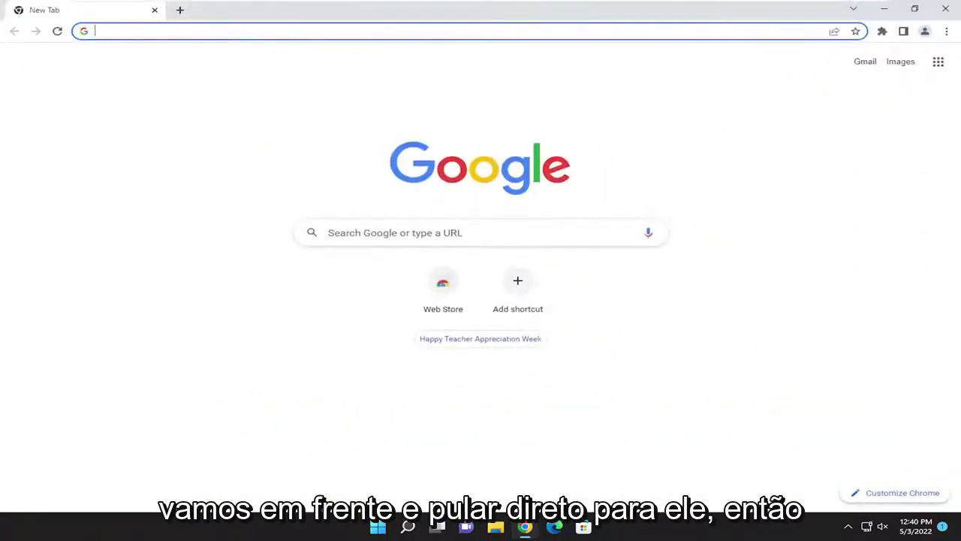
Close Chrome, search for 'regedit' and run Registry Editor as administrator
click(945, 8)
click(408, 527)
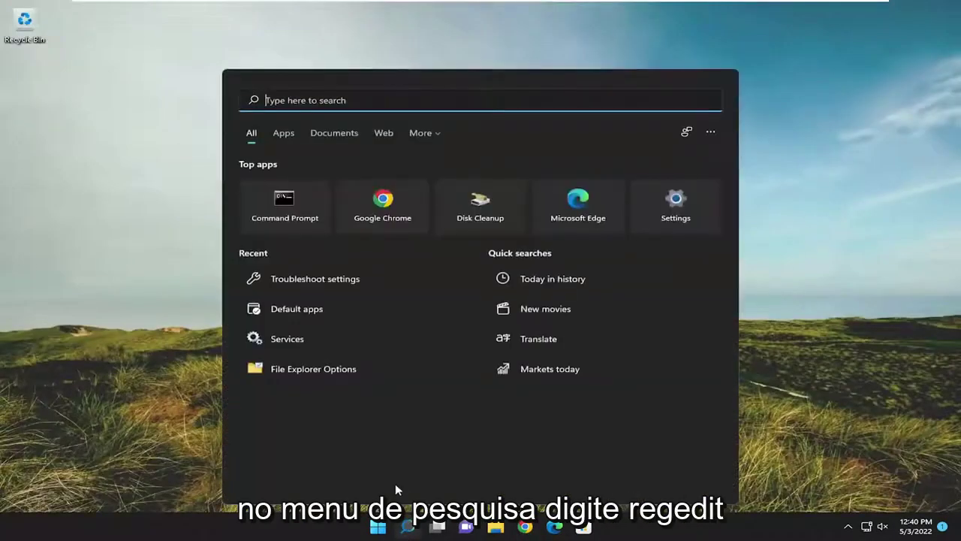
text(regedit)
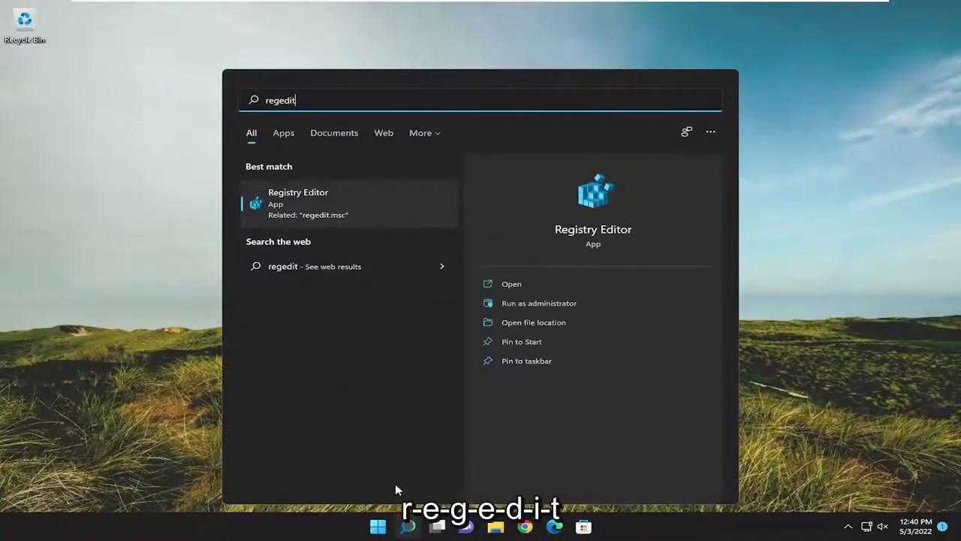
right_click(307, 209)
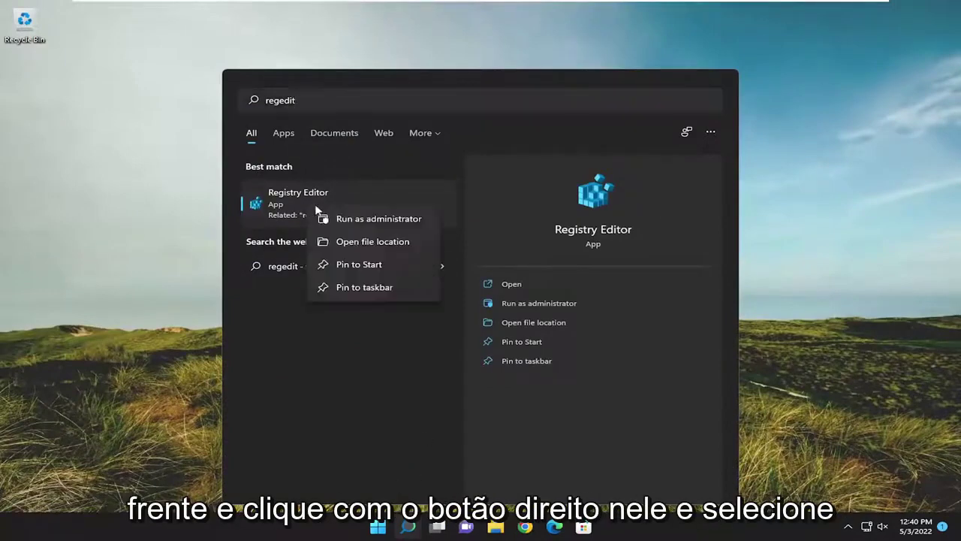
click(380, 226)
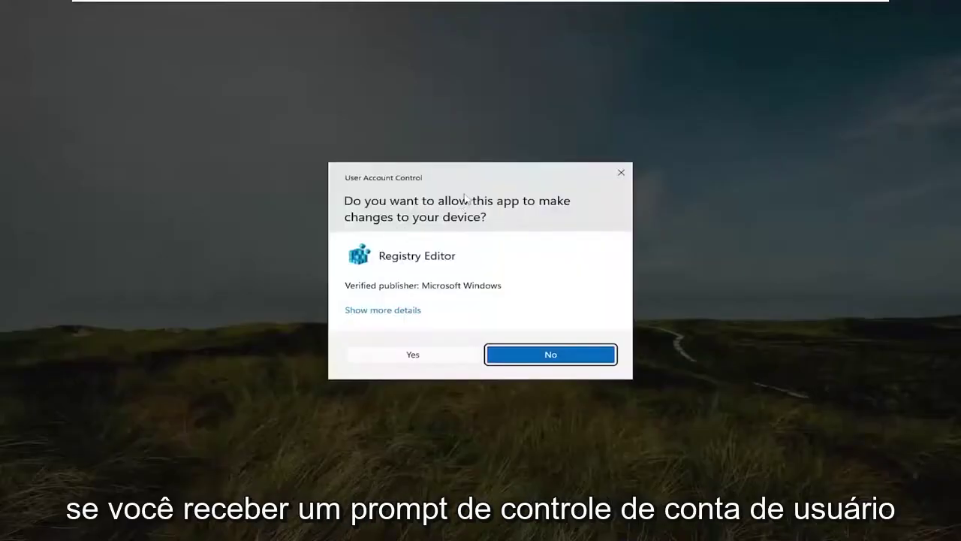
Approve the User Account Control prompt with Yes so Registry Editor opens
click(435, 354)
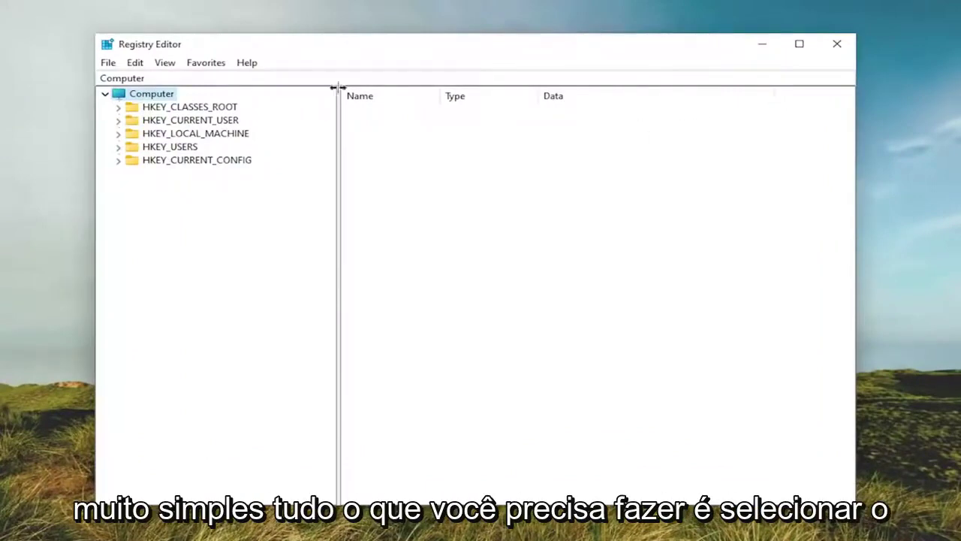
click(109, 63)
click(135, 98)
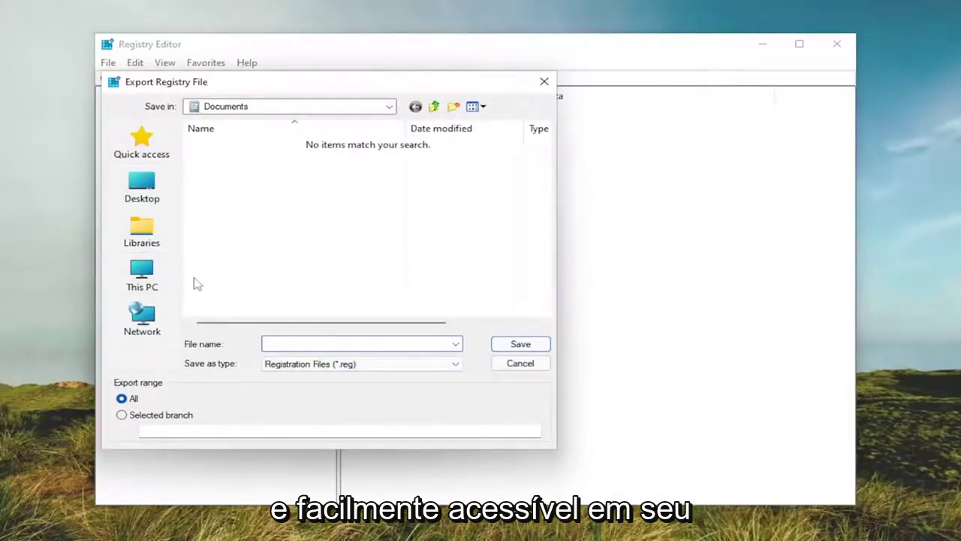
click(525, 366)
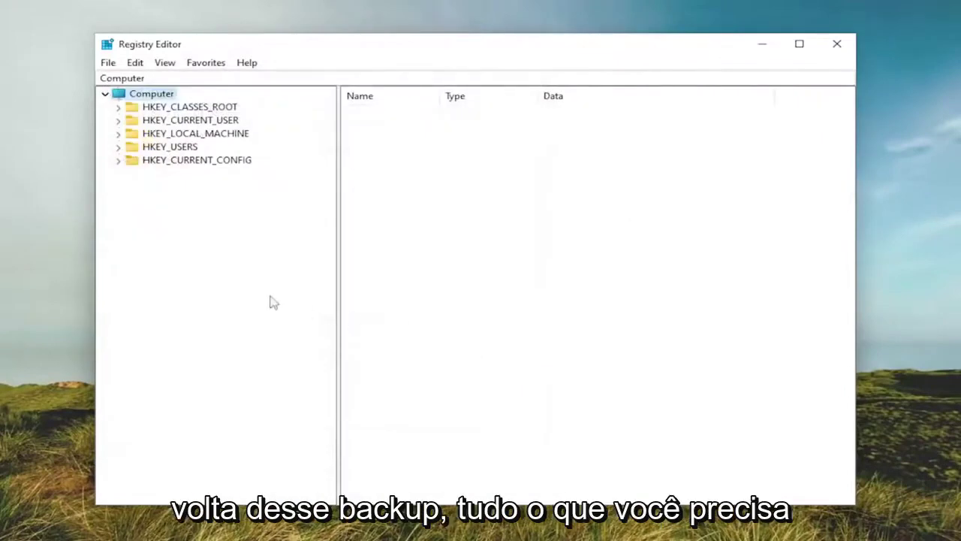
click(108, 63)
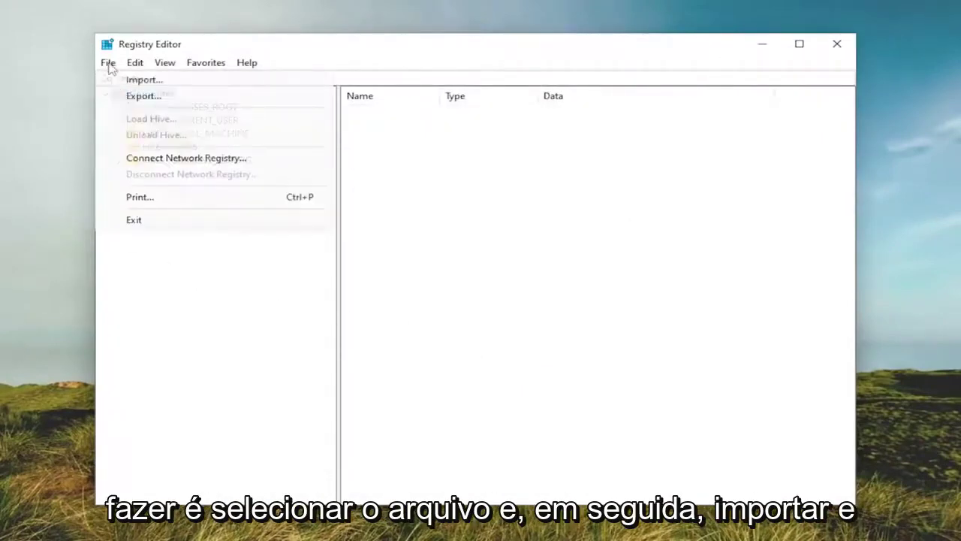
click(133, 80)
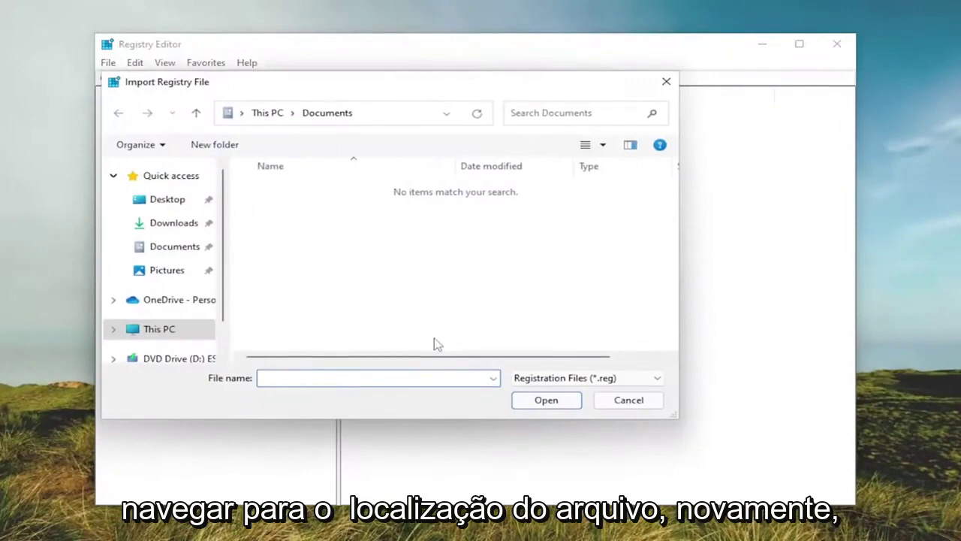
click(629, 403)
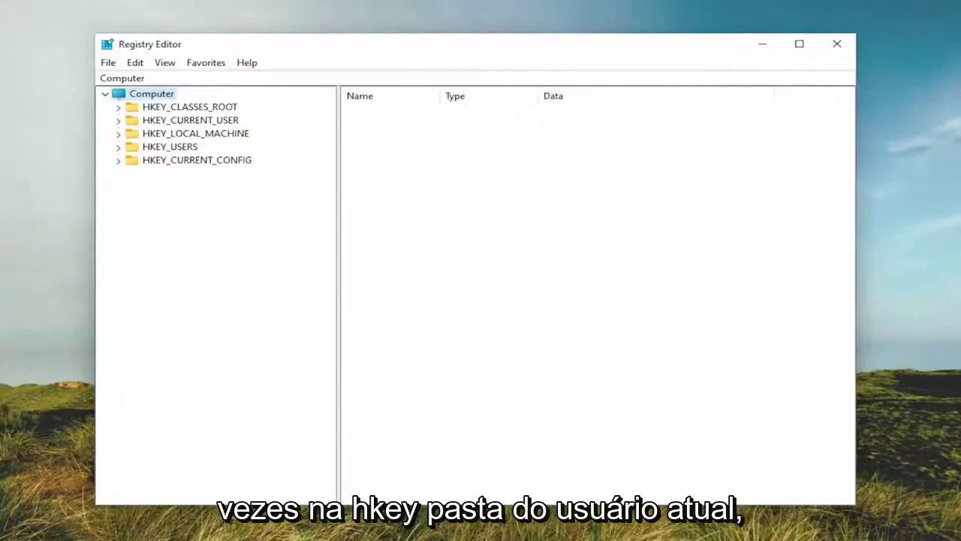
Expand HKEY_CURRENT_USER > Control Panel and open the Desktop key
click(212, 125)
double_click(213, 125)
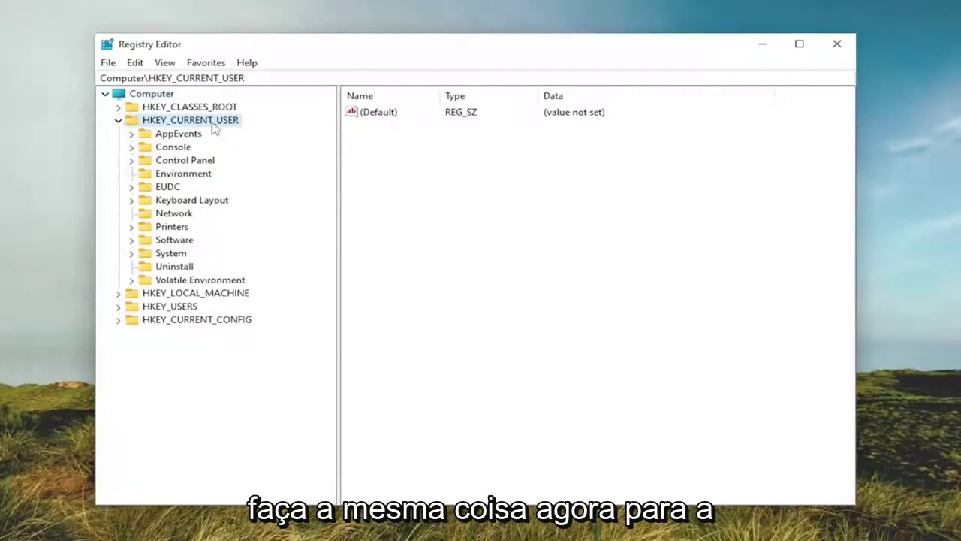
click(175, 162)
double_click(174, 162)
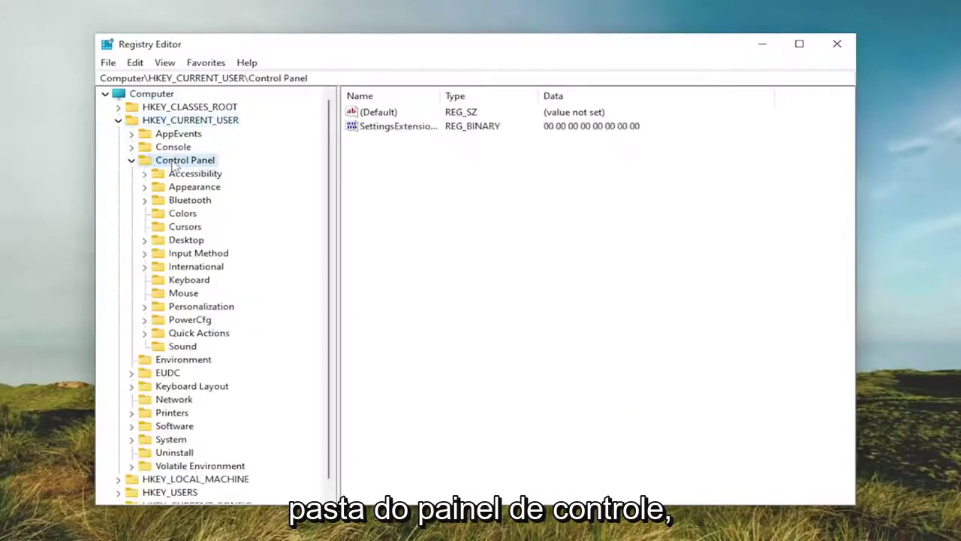
double_click(186, 240)
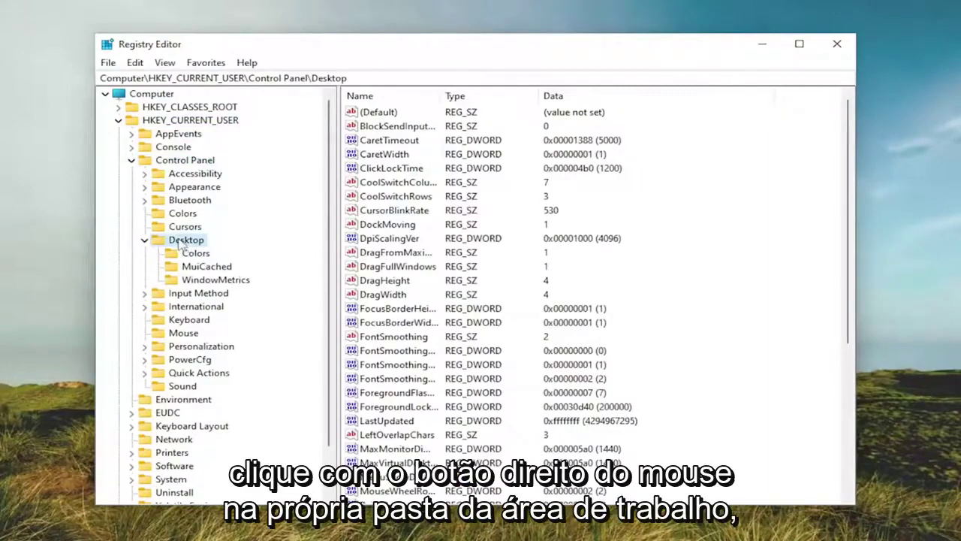
Add a new string value under Desktop and try naming it DragFromMaximize
right_click(181, 244)
mouse_move(251, 264)
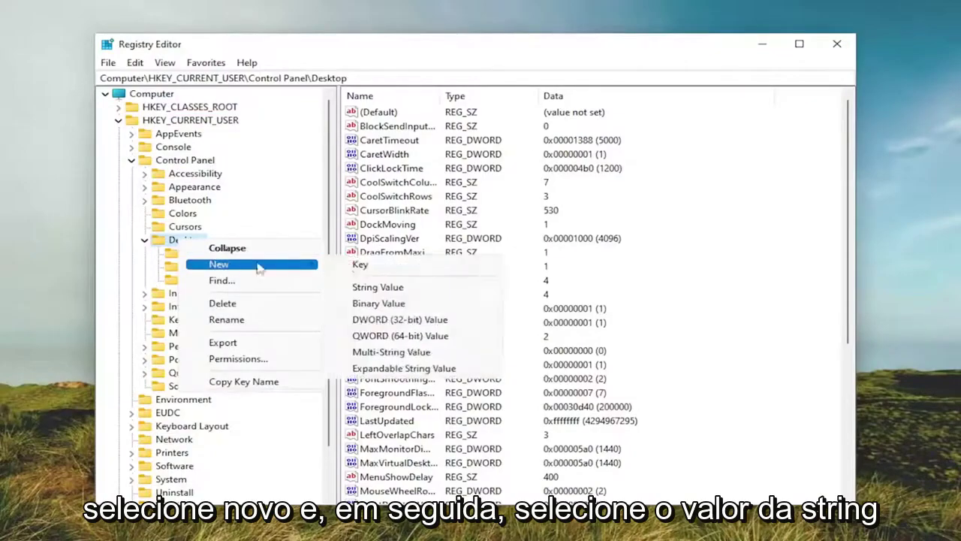
click(384, 289)
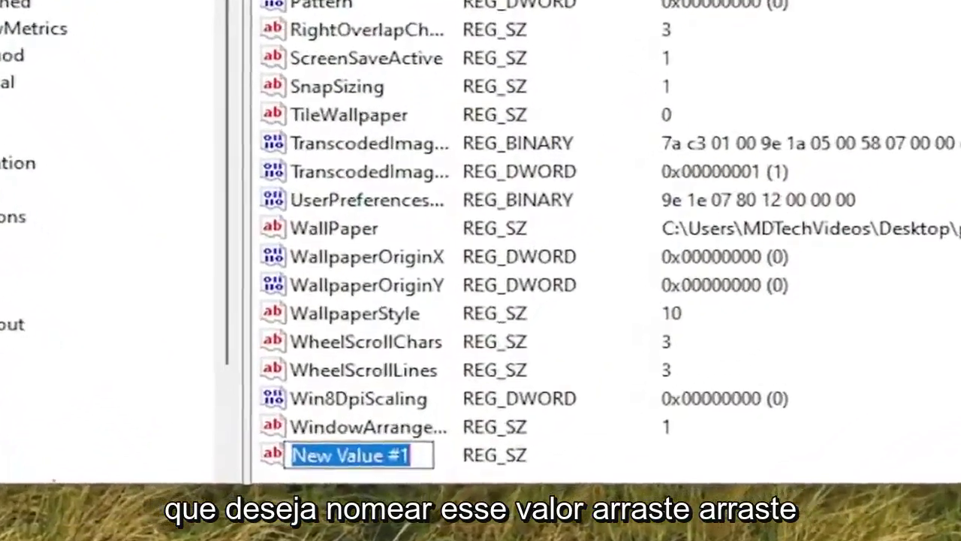
text(Dra)
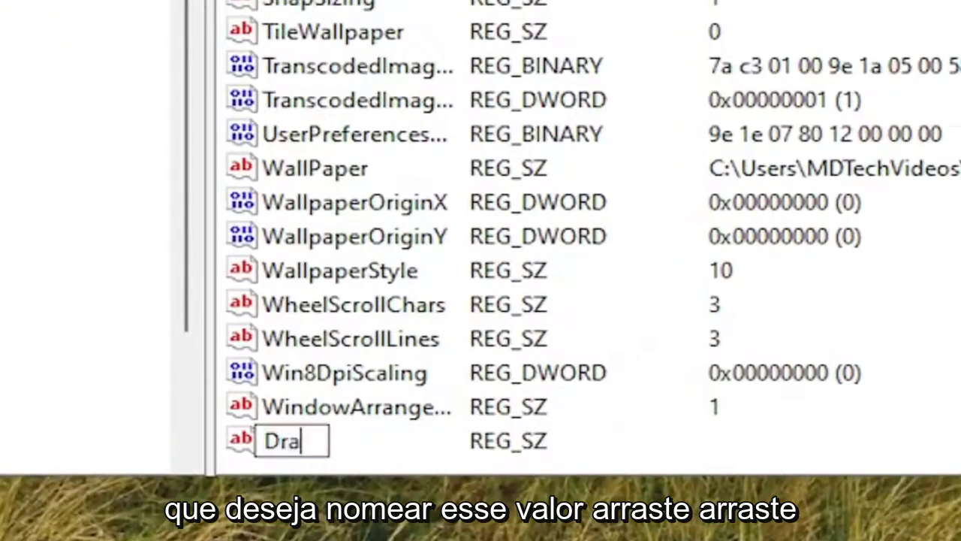
text(gFro)
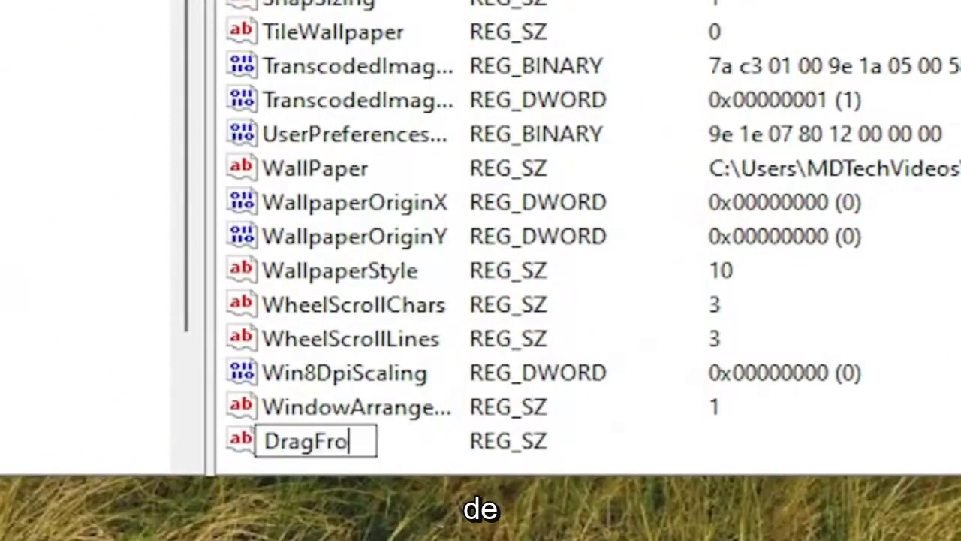
text(mMaximiz)
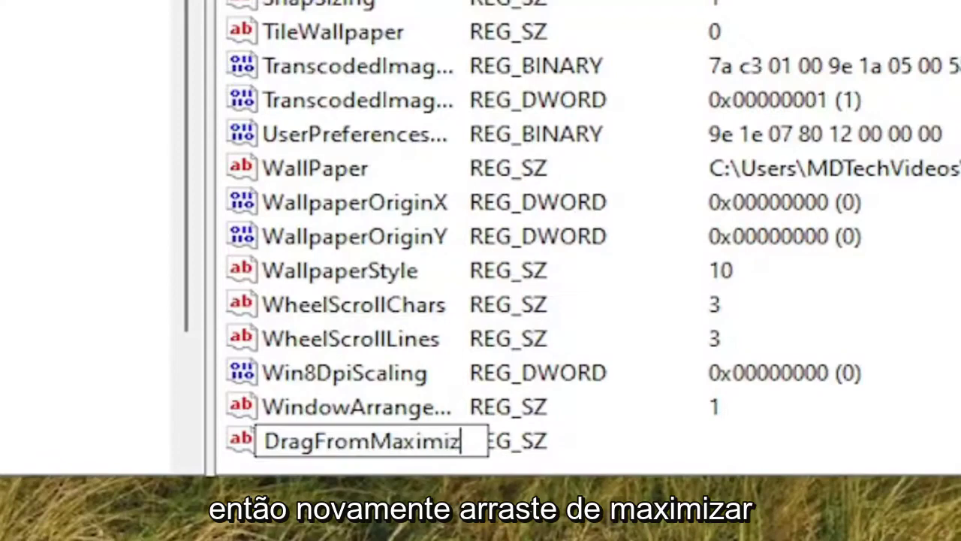
text(e)
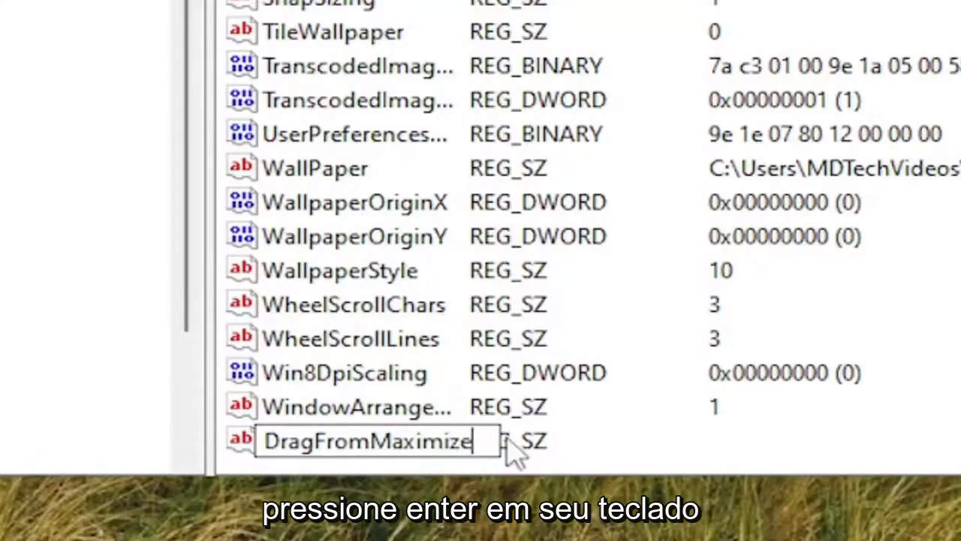
key(Return)
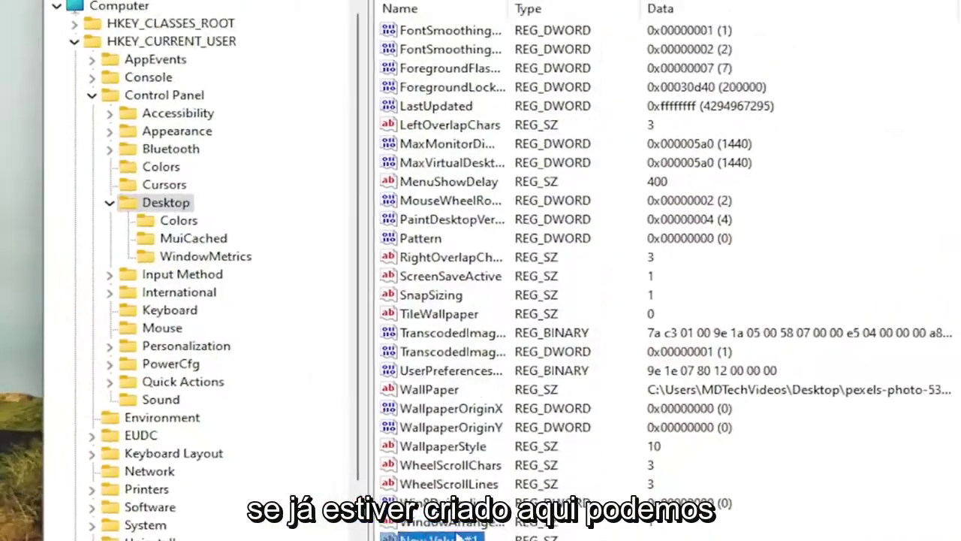
Delete New Value #1, widen the Name column and select the existing DragFromMaximize value
key(Delete)
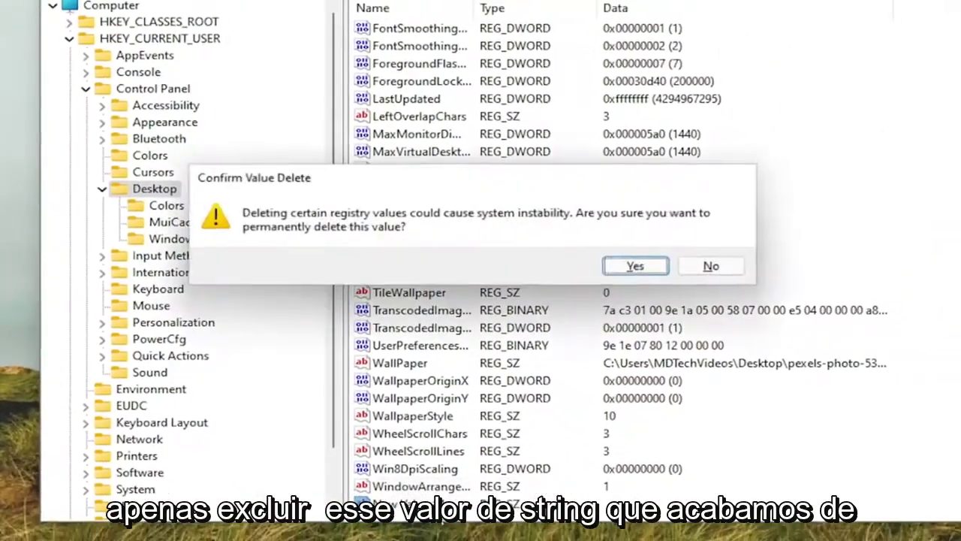
click(637, 267)
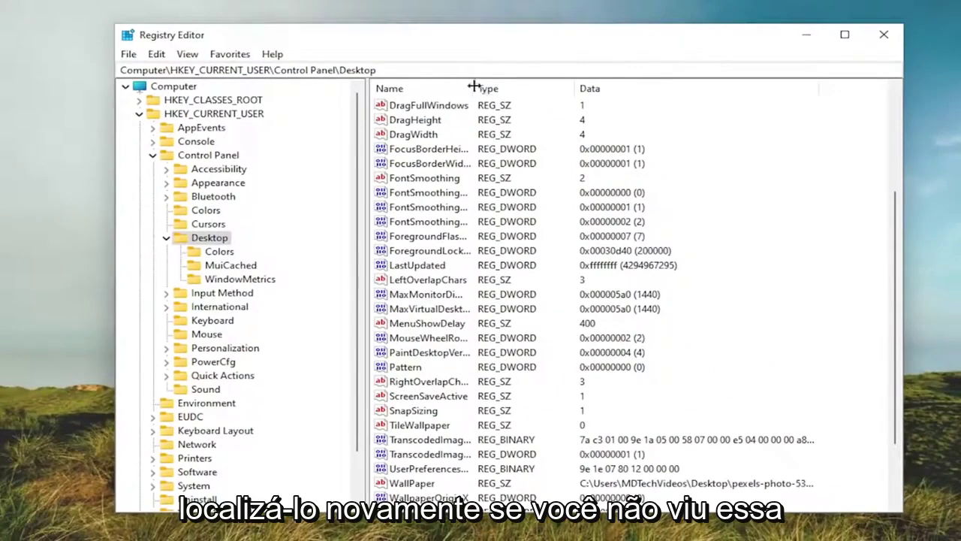
double_click(474, 87)
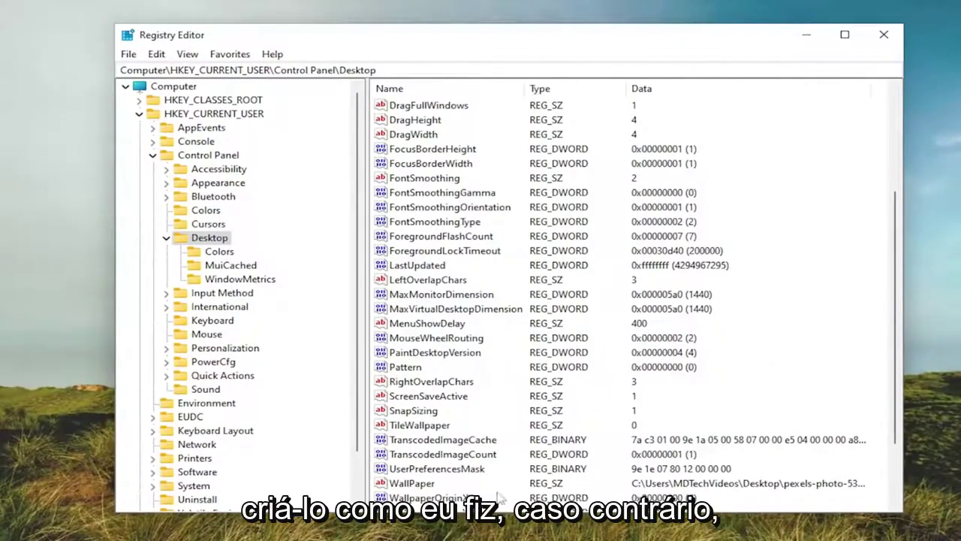
scroll(469, 330, down, 2)
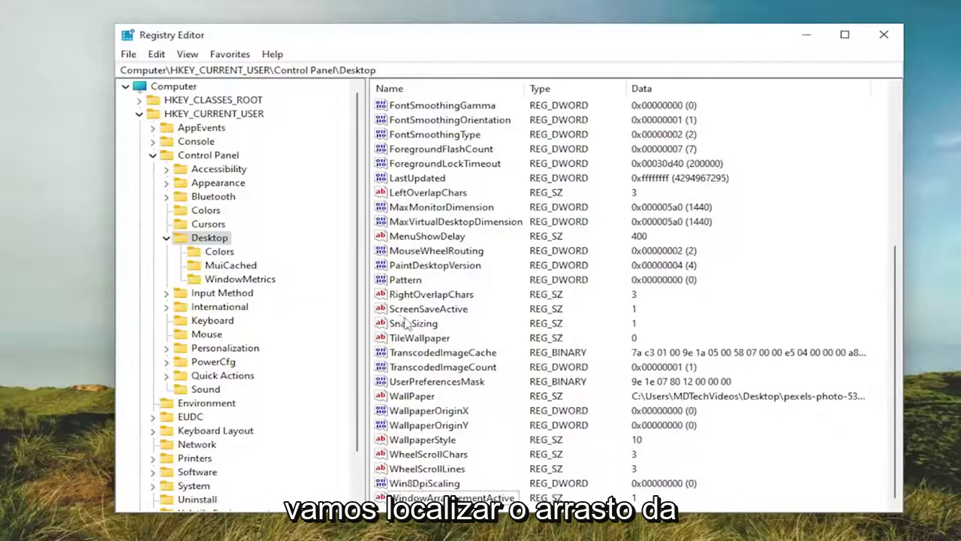
scroll(402, 319, up, 5)
click(443, 223)
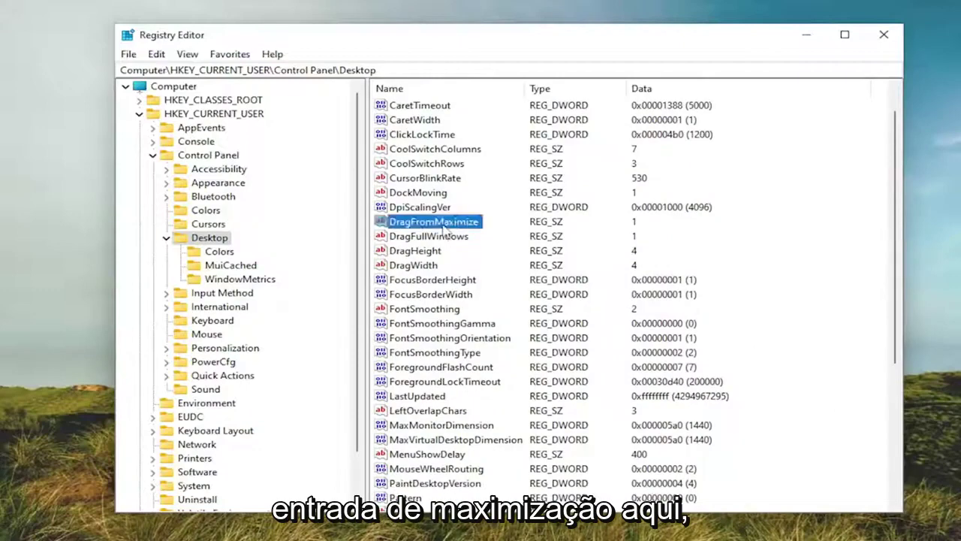
Edit DragFromMaximize's value data, typing 0 over the 1, and save with OK
double_click(436, 224)
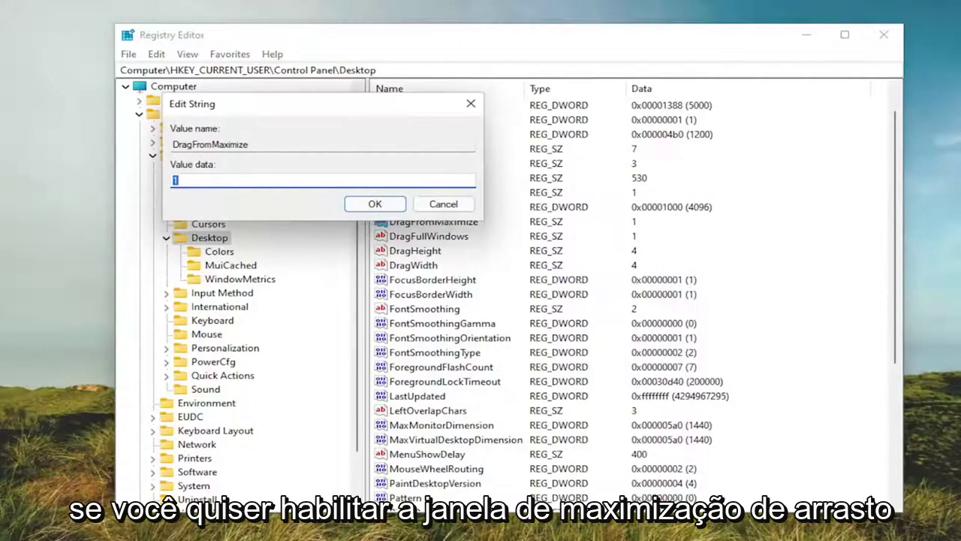
drag(322, 102, 533, 117)
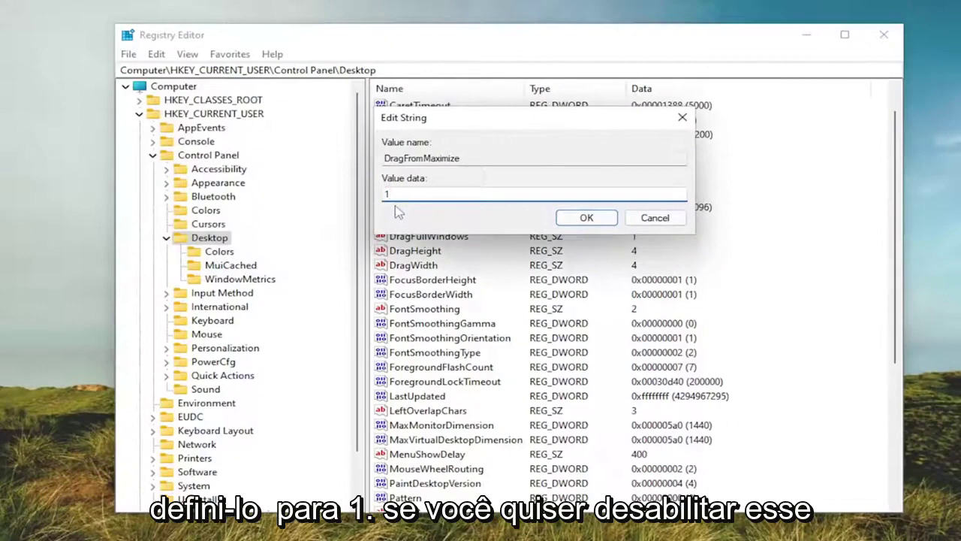
drag(391, 195, 368, 201)
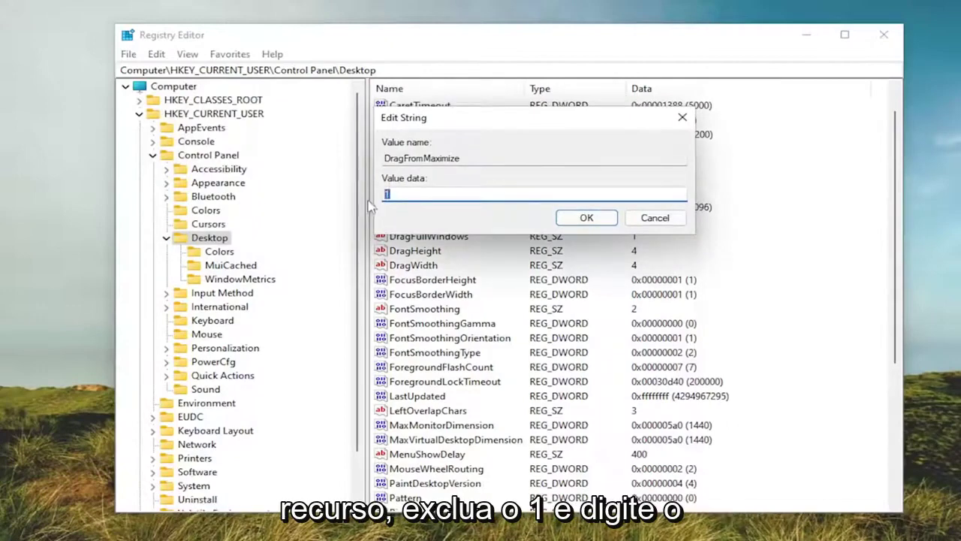
text(0)
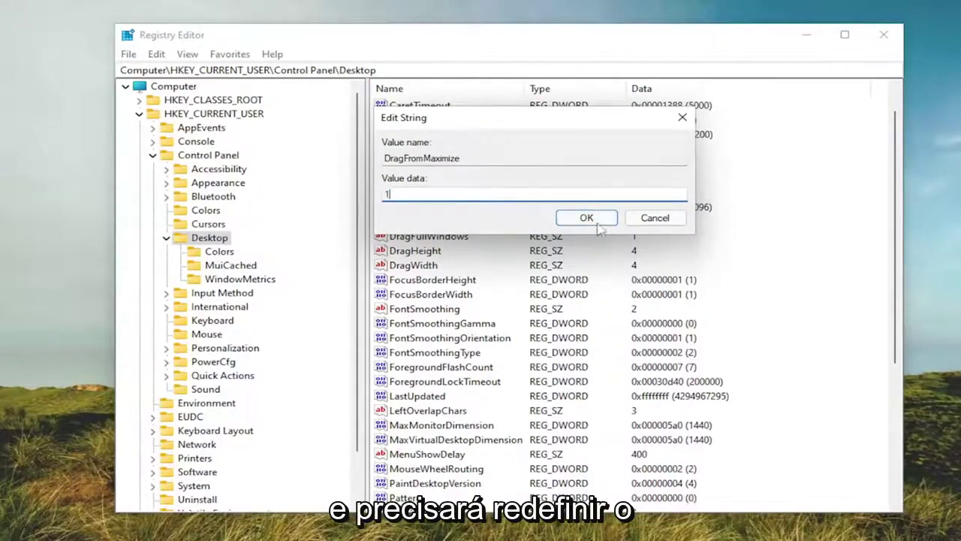
click(586, 218)
click(166, 238)
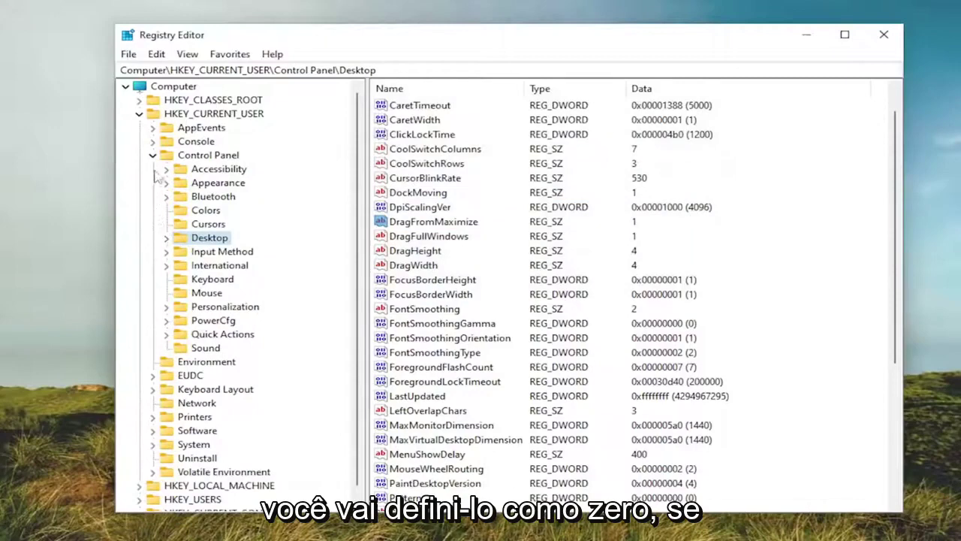
Collapse Control Panel and HKEY_CURRENT_USER back to the top-level hives
click(153, 141)
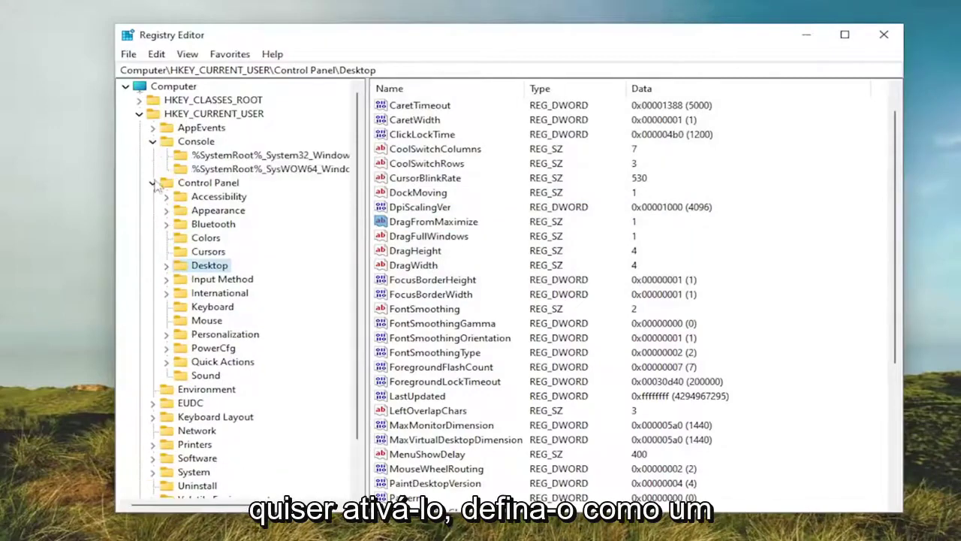
click(152, 182)
click(153, 142)
click(139, 113)
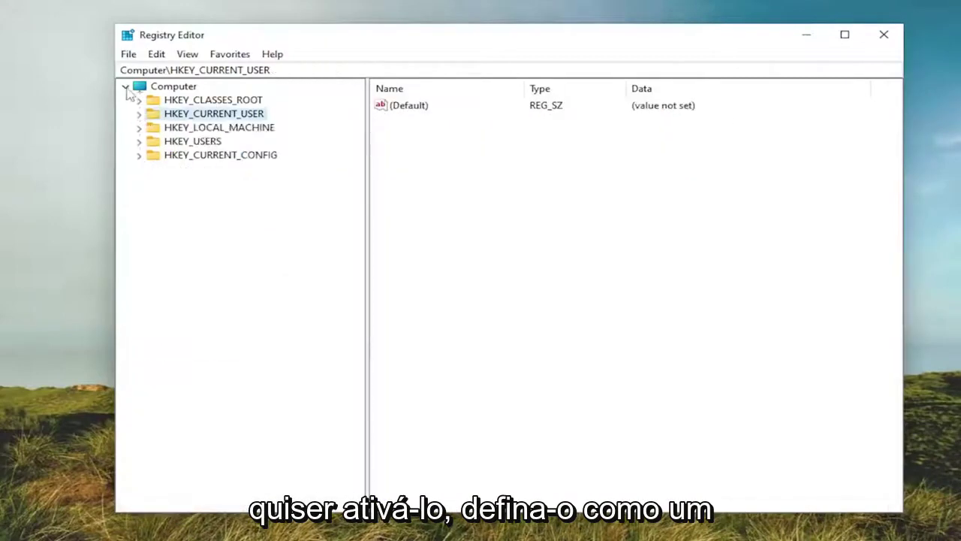